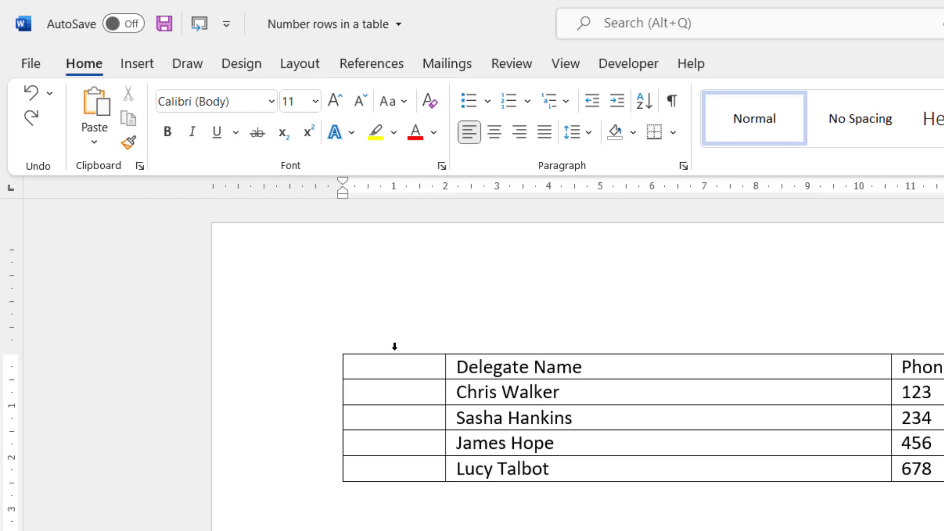
# Number the first column 1. to 4. for the delegate rows, removing the number from the header cell.
pyautogui.click(394, 346)
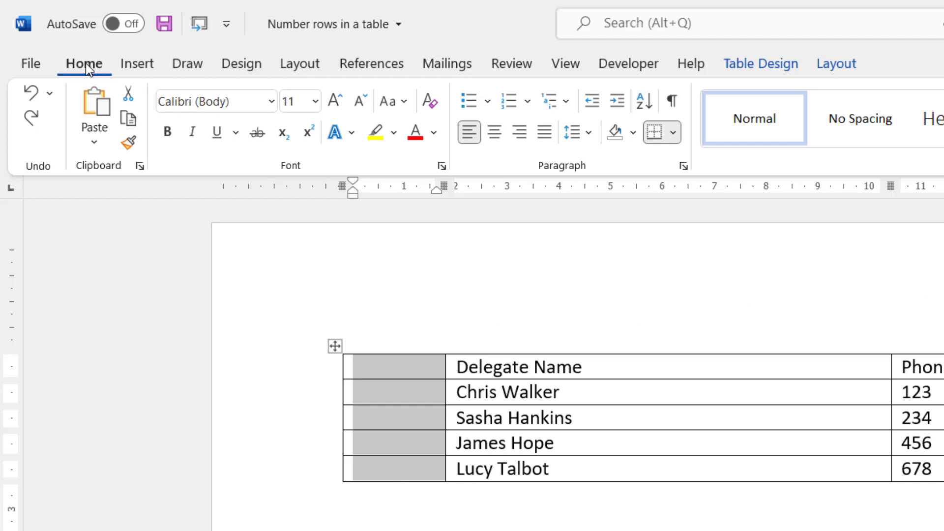
pyautogui.click(509, 106)
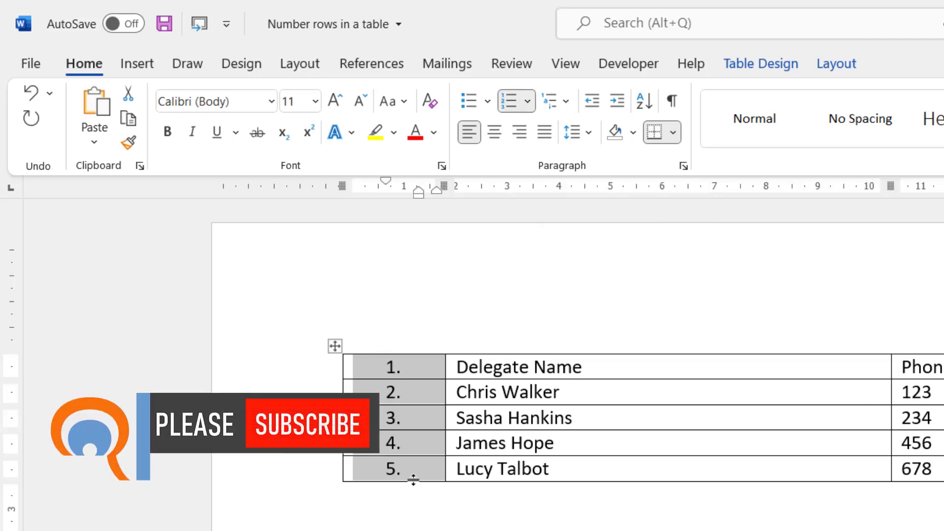
pyautogui.click(425, 367)
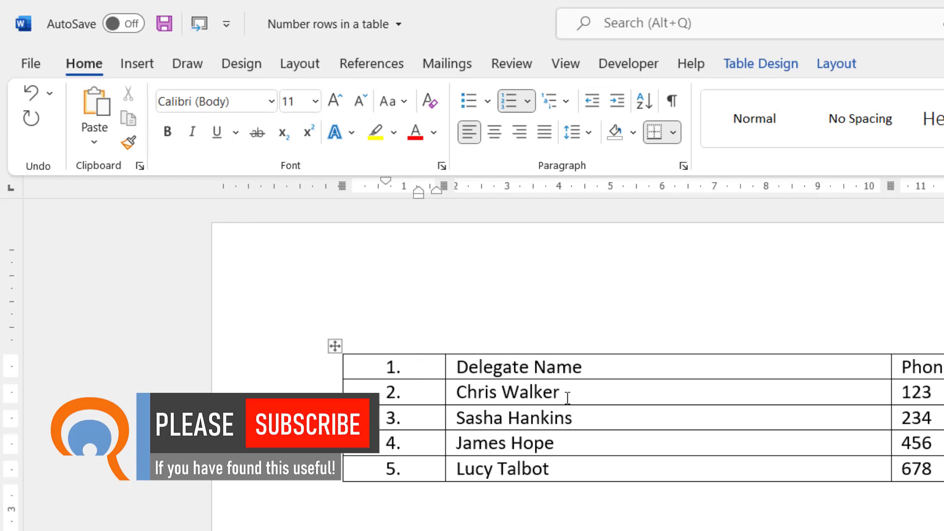
pyautogui.press('BackSpace')
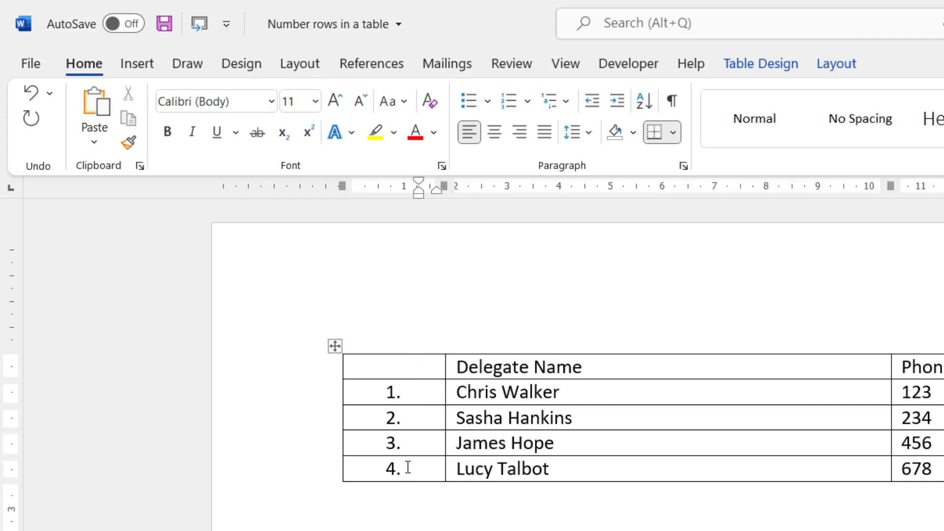
# Undo the column numbering and type 'No.' in the first header cell.
pyautogui.hotkey('ctrl', 'z')
pyautogui.hotkey('ctrl', 'z')
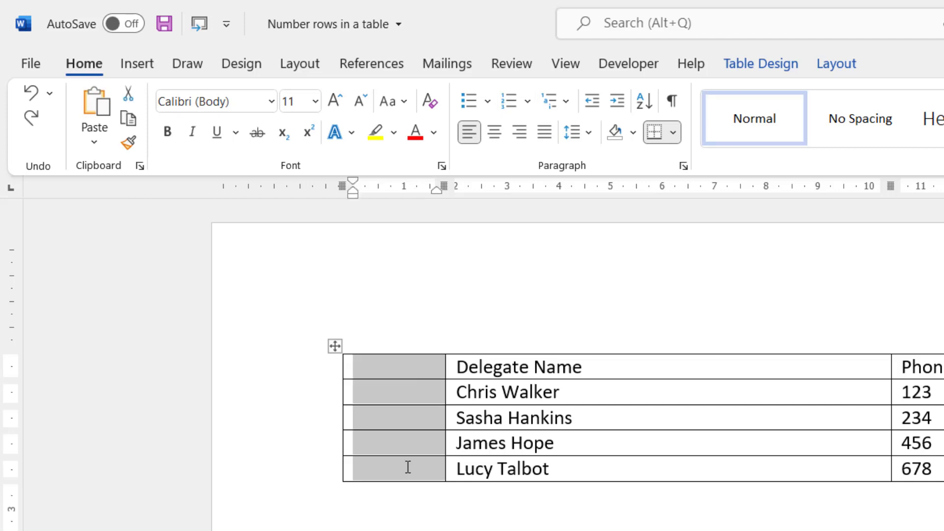
pyautogui.click(391, 373)
pyautogui.write('No')
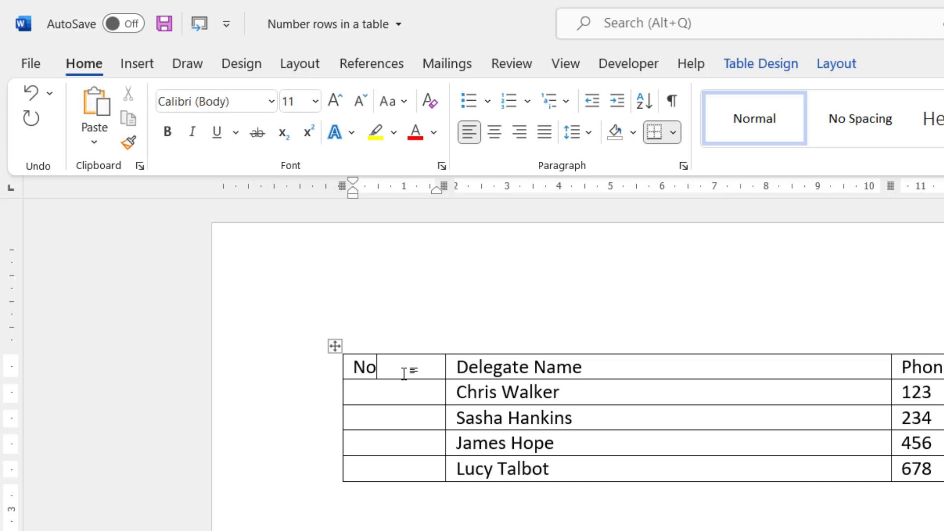
pyautogui.write('.')
# Number the four empty cells under No. as 1. to 4.
pyautogui.moveTo(375, 394); pyautogui.dragTo(377, 462)
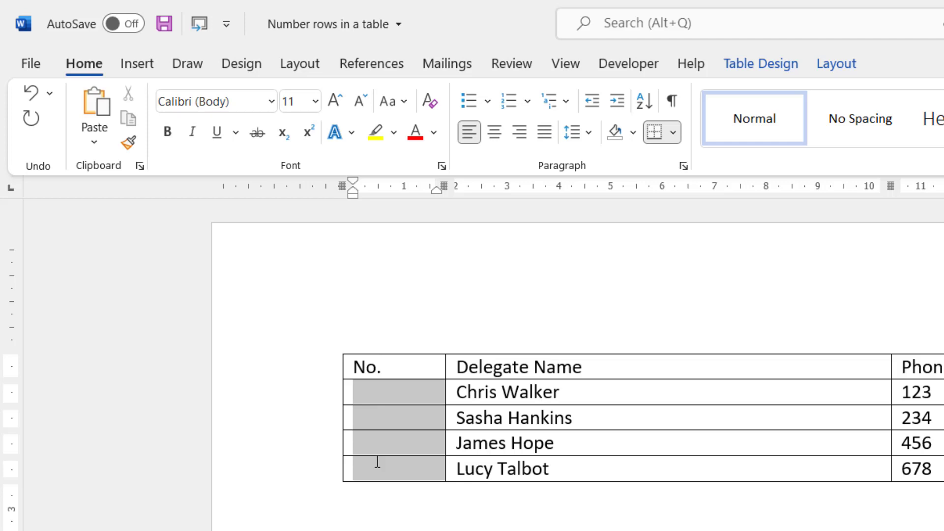
pyautogui.click(362, 395)
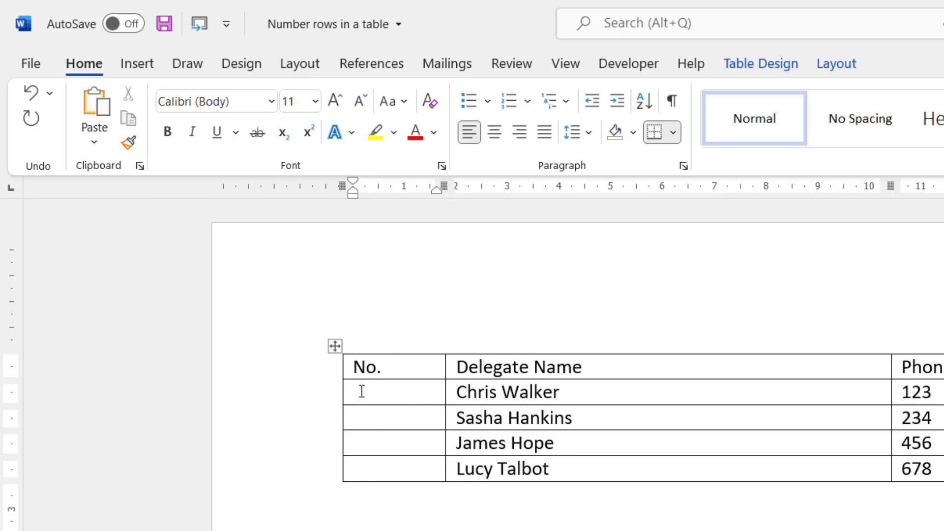
pyautogui.moveTo(361, 391); pyautogui.dragTo(375, 464)
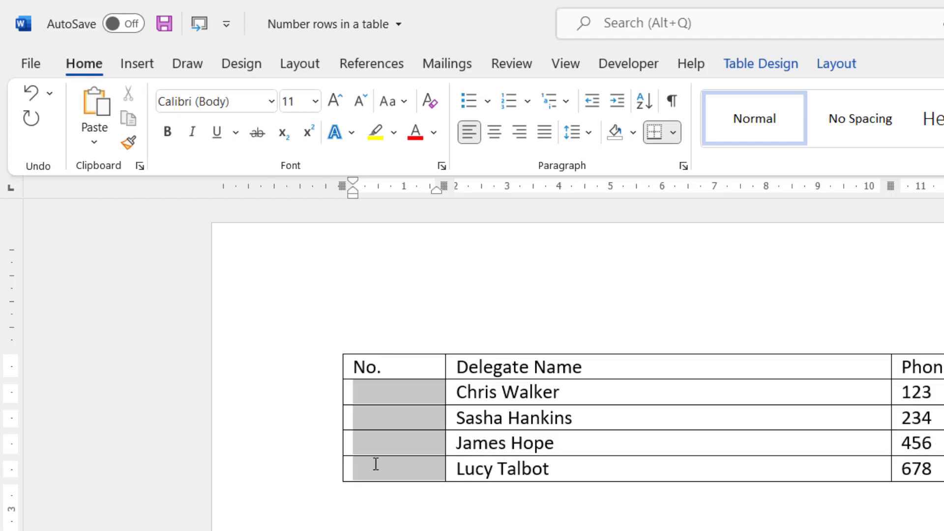
pyautogui.click(511, 101)
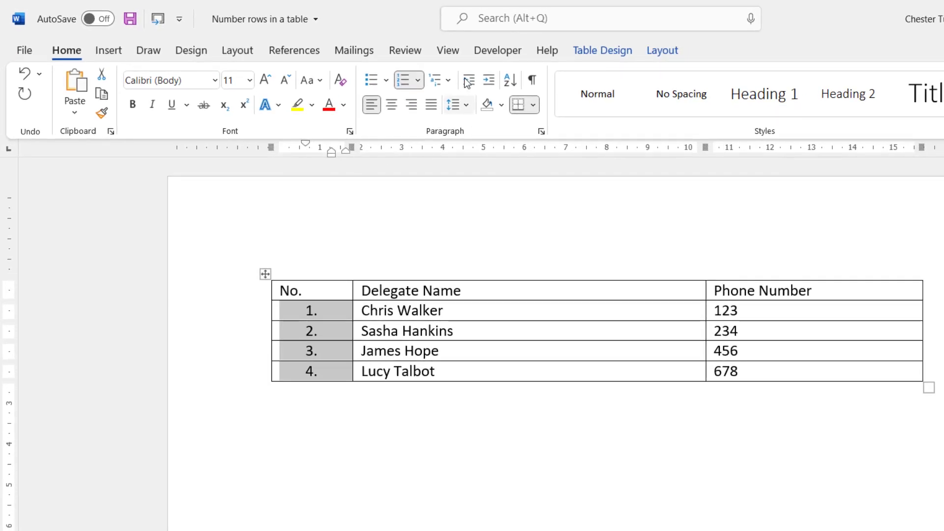
pyautogui.click(449, 51)
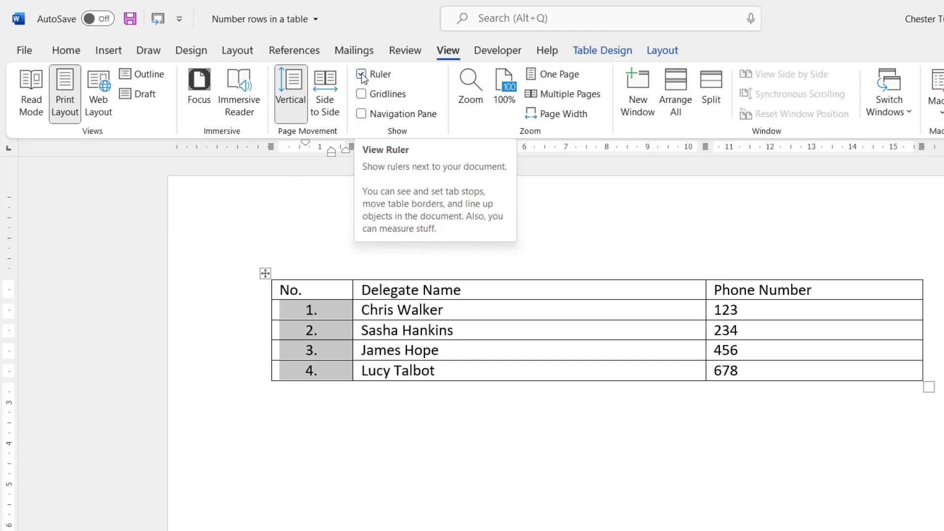
pyautogui.click(68, 51)
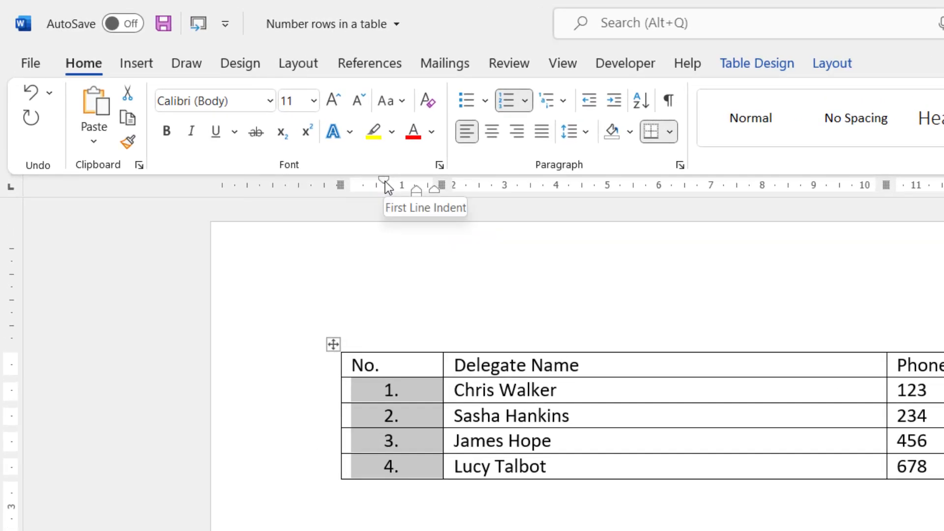
pyautogui.moveTo(387, 187); pyautogui.dragTo(356, 182)
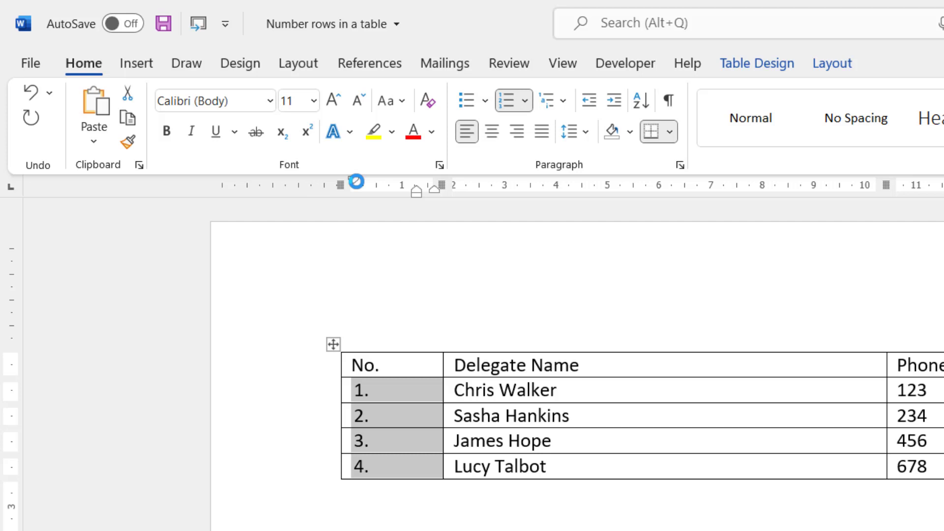
# Undo the indent change, then set the No. cells' left indent and hanging indent to 0.
pyautogui.hotkey('ctrl', 'z')
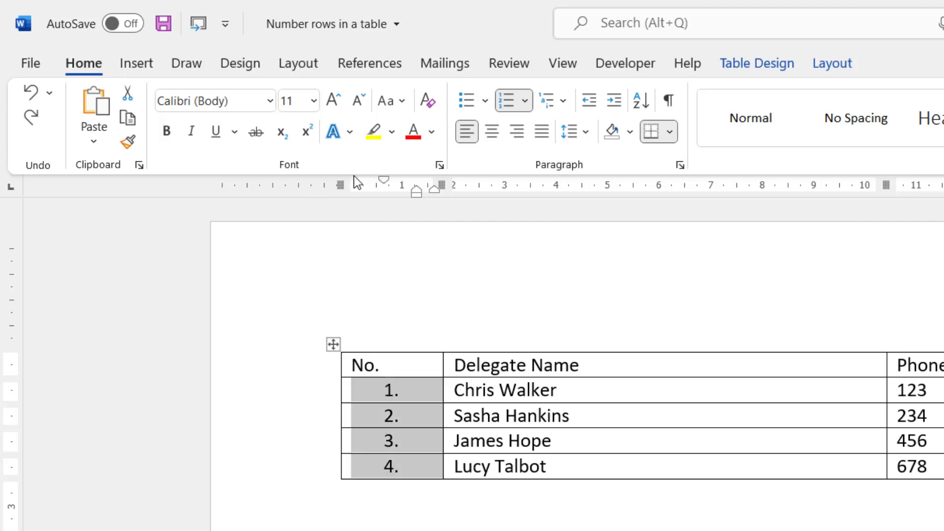
pyautogui.click(678, 167)
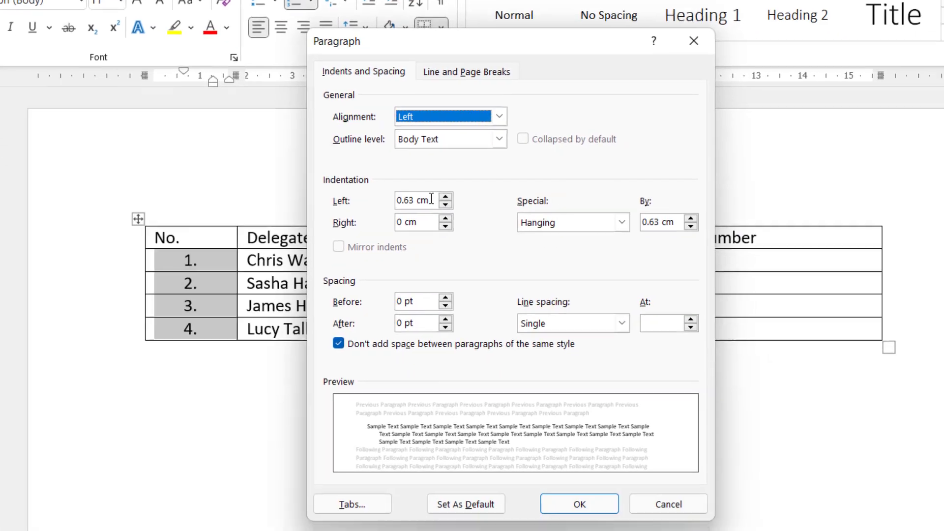
pyautogui.moveTo(431, 198); pyautogui.dragTo(387, 190)
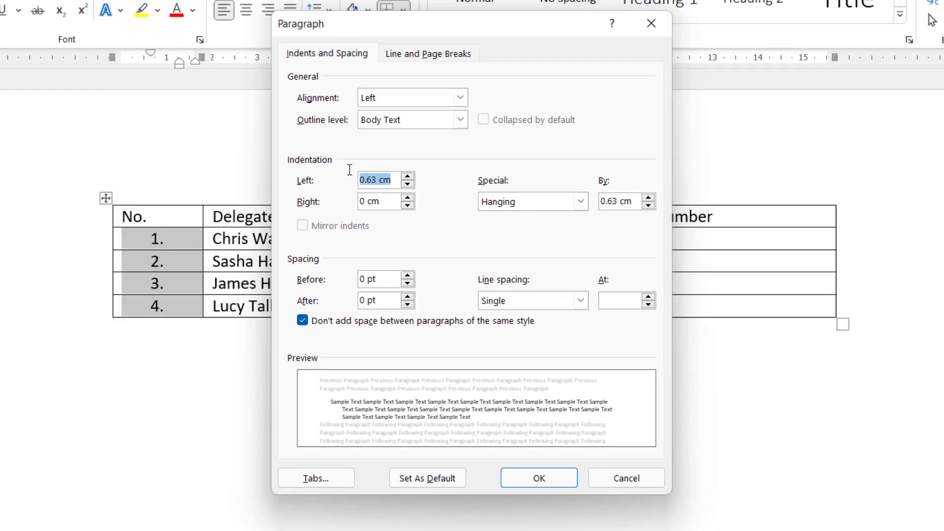
pyautogui.write('0')
pyautogui.moveTo(633, 204); pyautogui.dragTo(600, 201)
pyautogui.write('0')
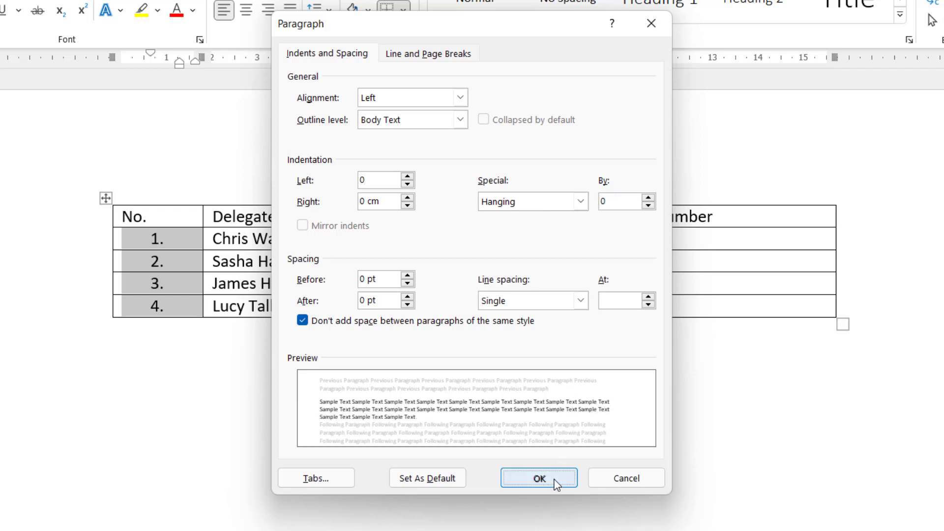
pyautogui.click(555, 480)
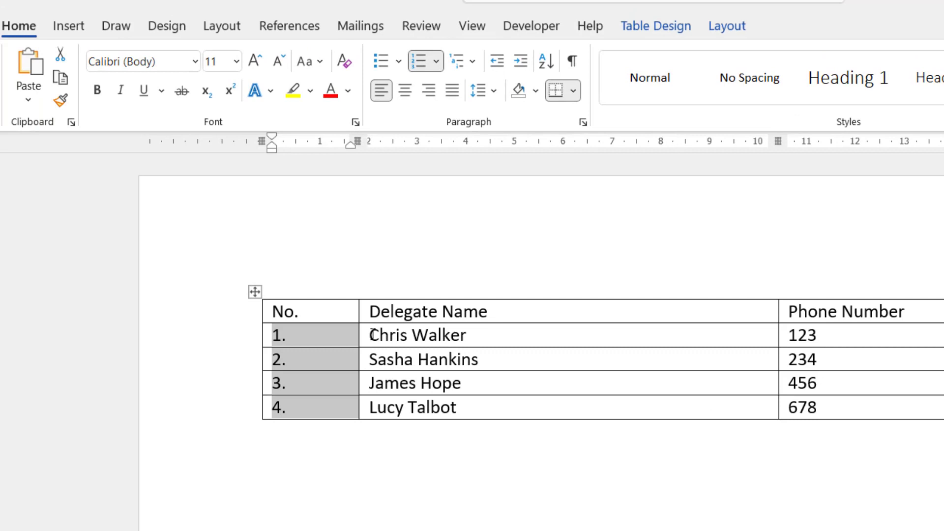
# Apply 1. to 4. numbering to the four Delegate Name cells.
pyautogui.moveTo(373, 335); pyautogui.dragTo(449, 409)
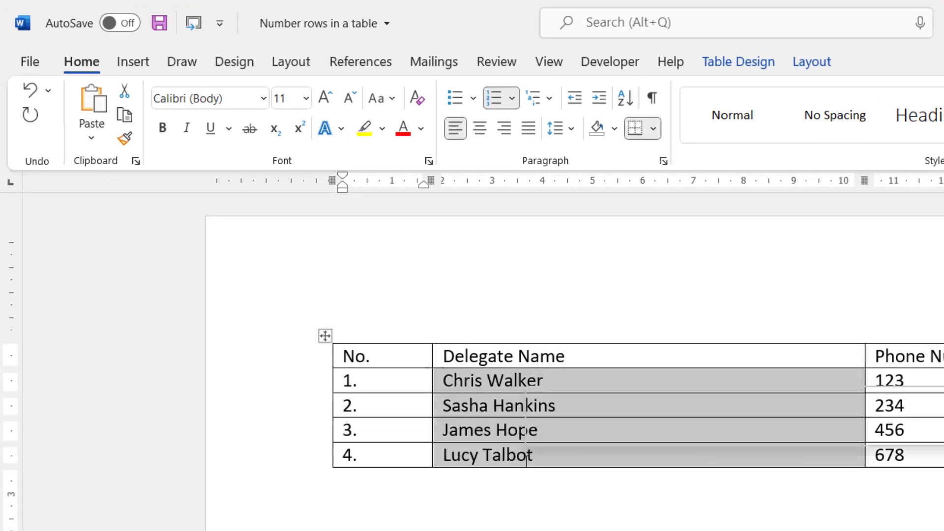
pyautogui.click(491, 102)
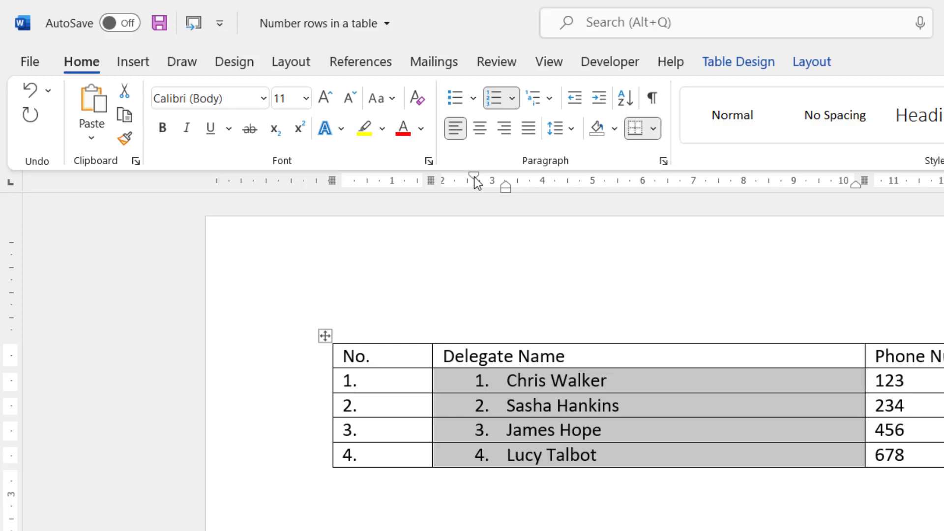
# Move the name list's first-line and hanging indent markers left to close the number-to-name gap.
pyautogui.moveTo(475, 182); pyautogui.dragTo(445, 176)
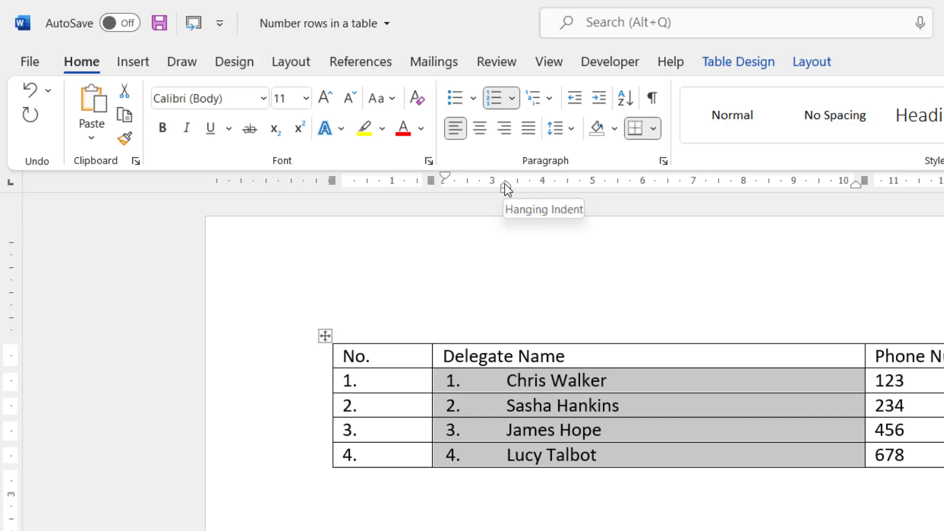
pyautogui.moveTo(506, 188); pyautogui.dragTo(472, 193)
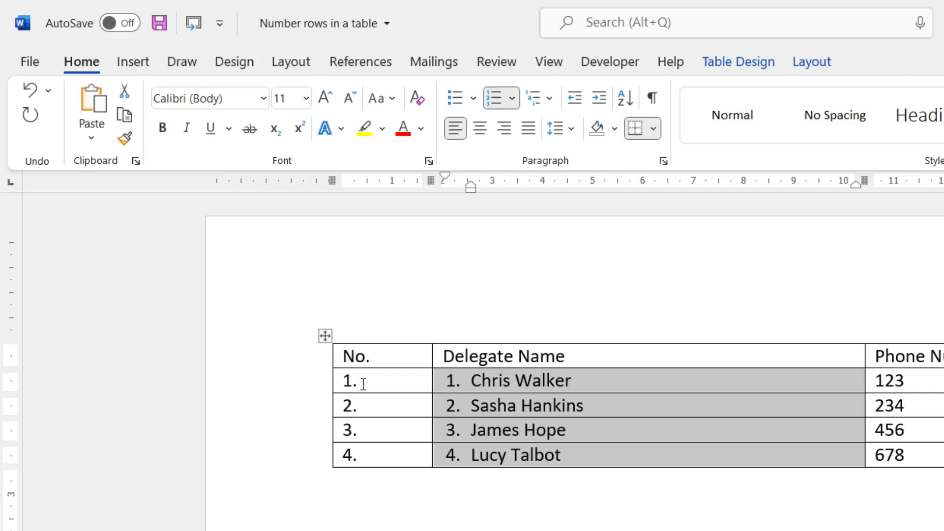
# Select the four numbered No. cells and bring up the Numbering format choices.
pyautogui.moveTo(363, 384); pyautogui.dragTo(365, 453)
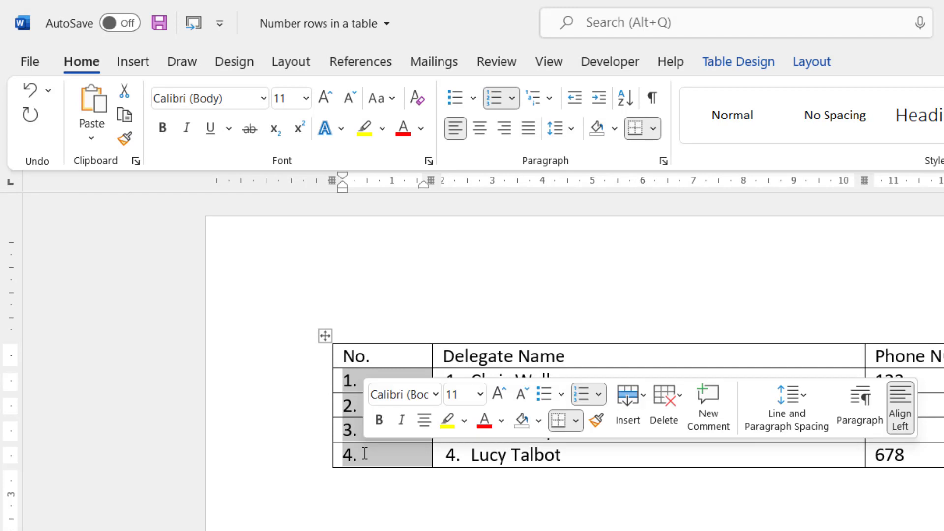
pyautogui.click(511, 98)
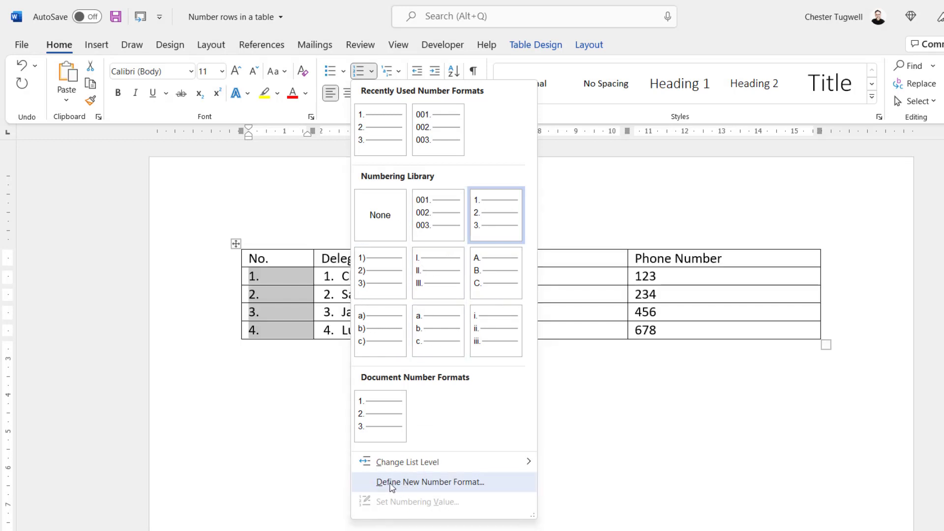
# Switch the No. column to One., Two., Three., Four. numbering and shift it flush left.
pyautogui.click(400, 484)
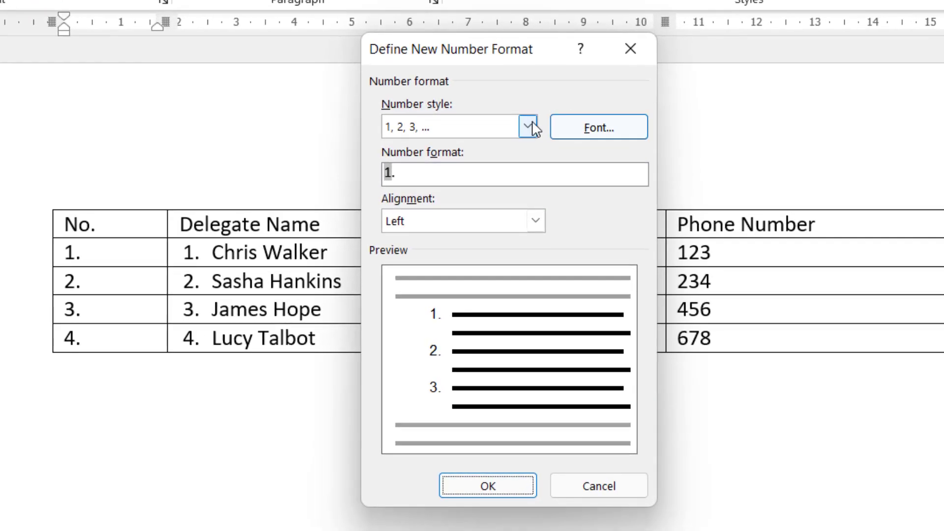
pyautogui.click(530, 142)
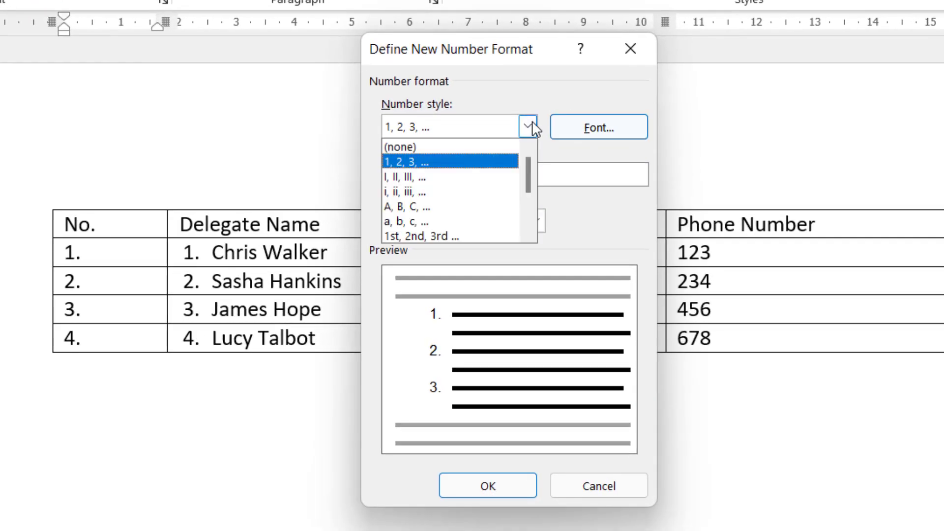
pyautogui.moveTo(526, 178); pyautogui.dragTo(526, 220)
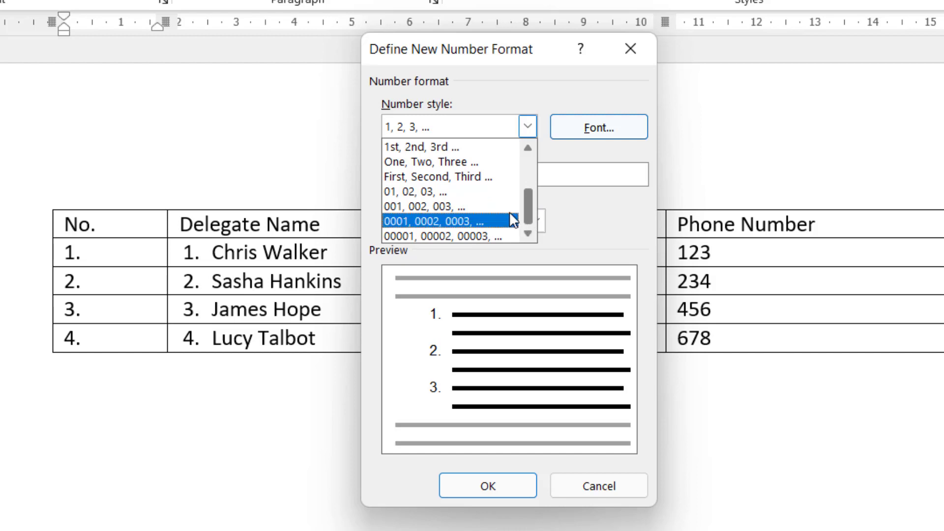
pyautogui.click(443, 162)
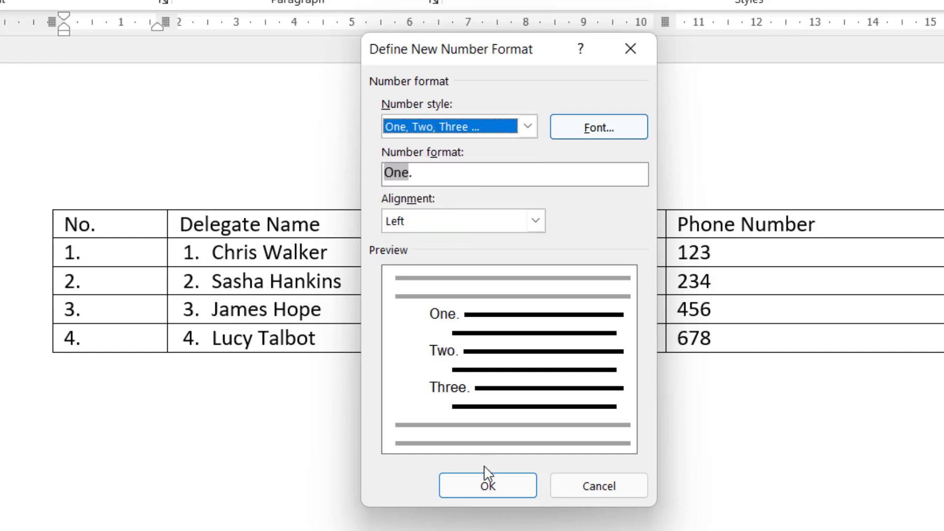
pyautogui.click(483, 488)
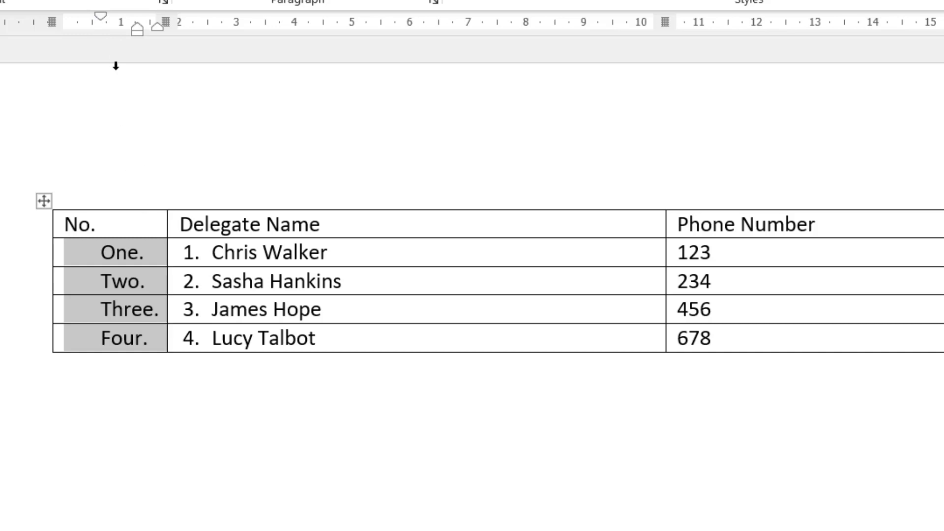
pyautogui.moveTo(100, 17); pyautogui.dragTo(82, 17)
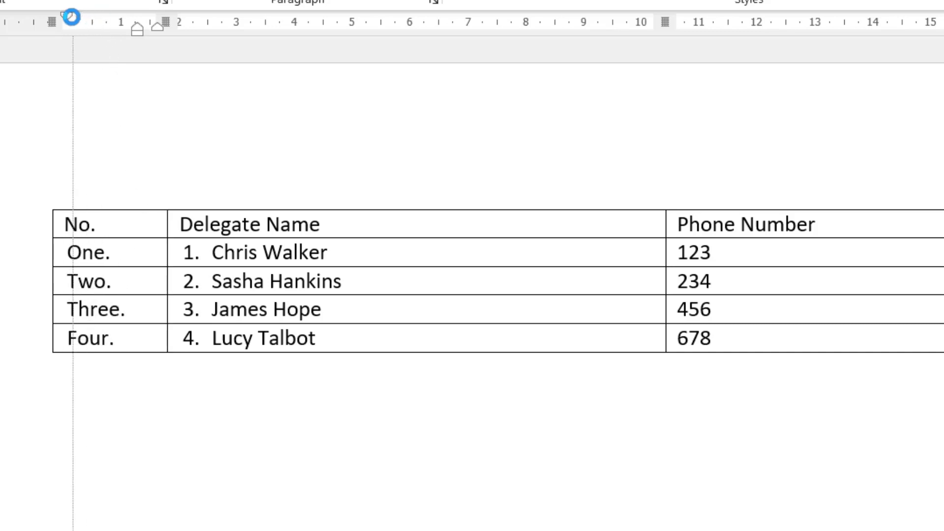
pyautogui.moveTo(71, 17); pyautogui.dragTo(69, 16)
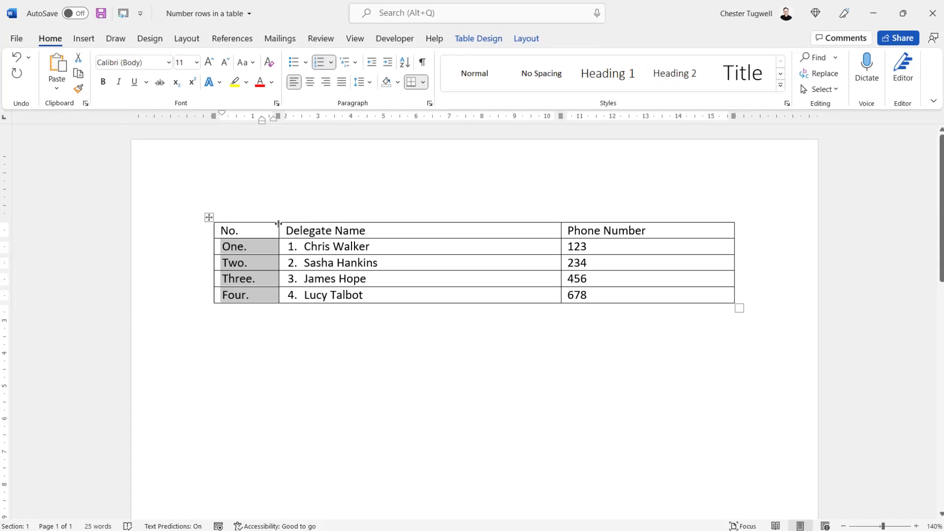
# Define a '1, 2, 3' number format prefixed with 'Delegate' so rows read Delegate 1. to Delegate 4.
pyautogui.click(332, 64)
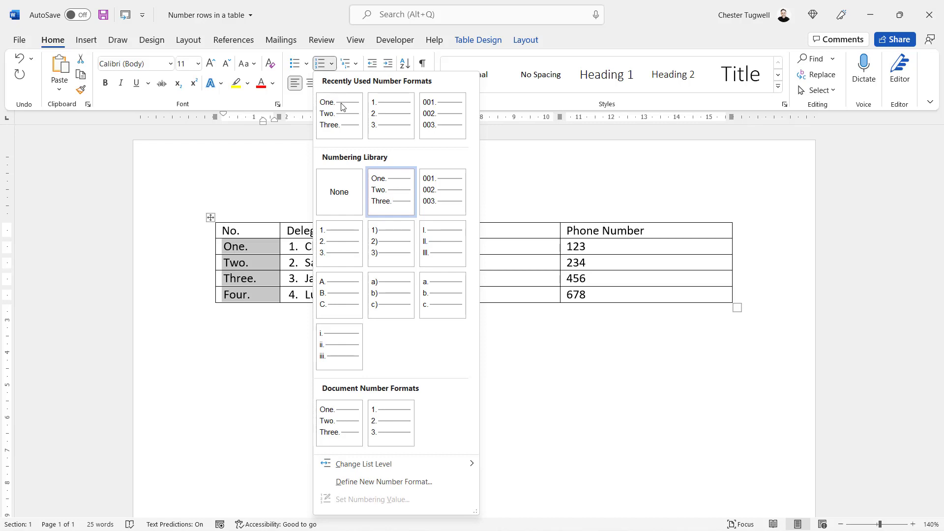
pyautogui.click(381, 481)
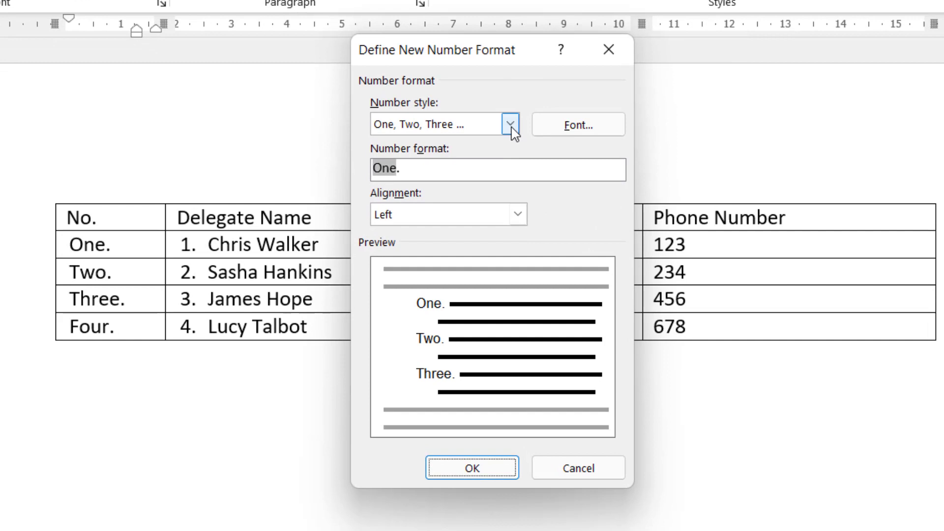
pyautogui.click(510, 125)
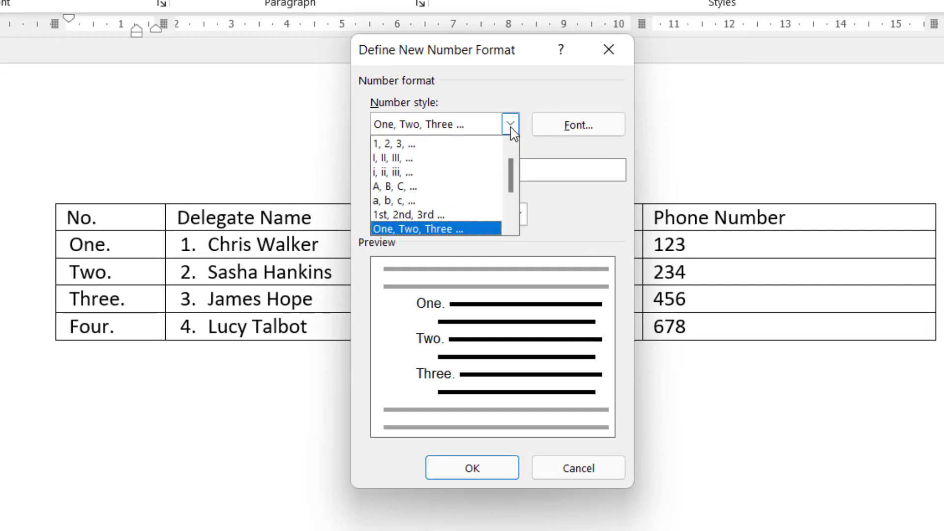
pyautogui.click(424, 144)
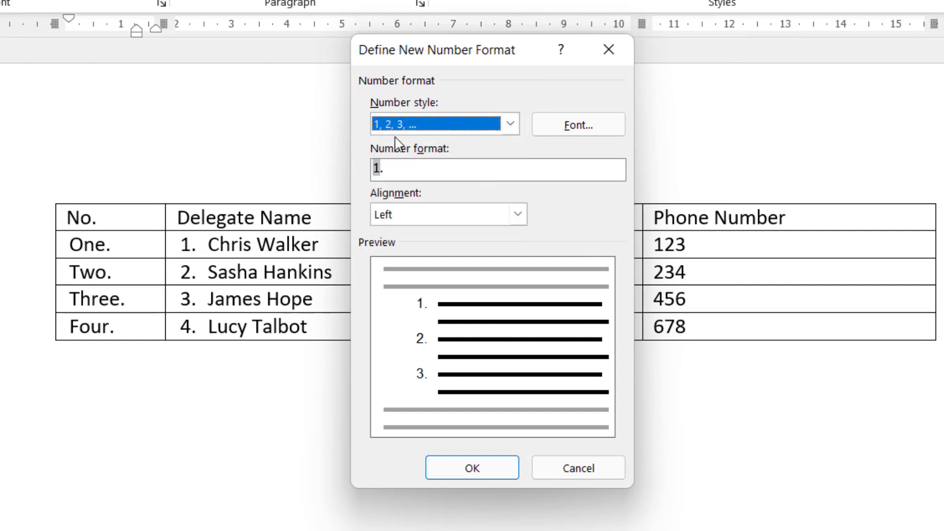
pyautogui.click(376, 169)
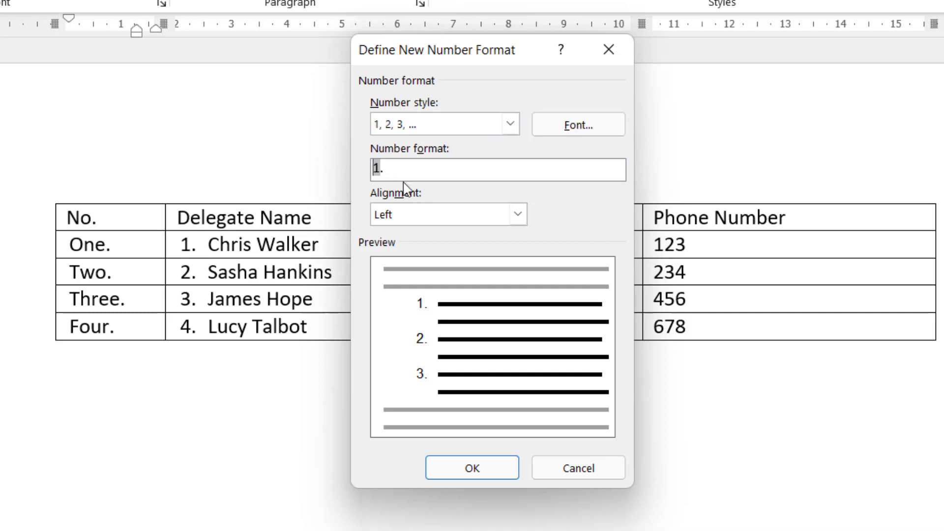
pyautogui.write('Delegate')
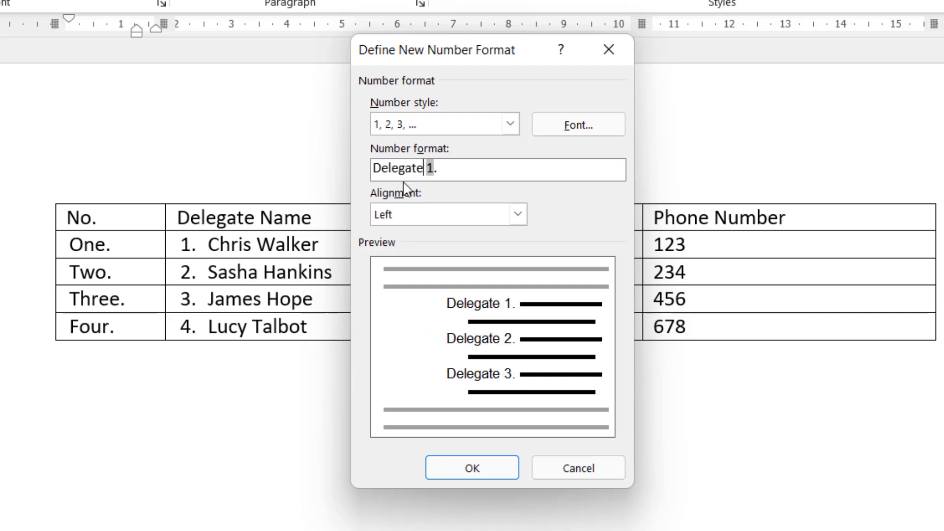
pyautogui.click(498, 468)
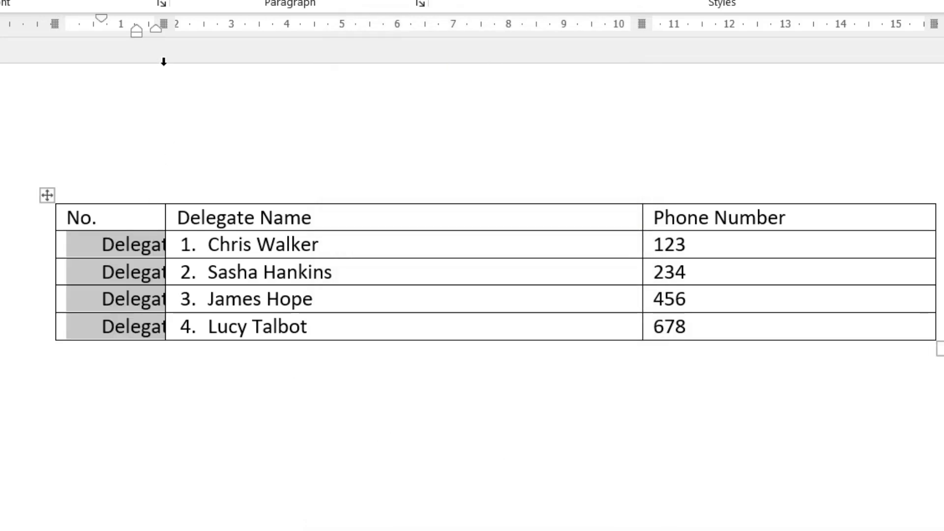
# Widen the No. column and its header cell so the Delegate labels fit, shifting labels left.
pyautogui.moveTo(164, 23); pyautogui.dragTo(219, 24)
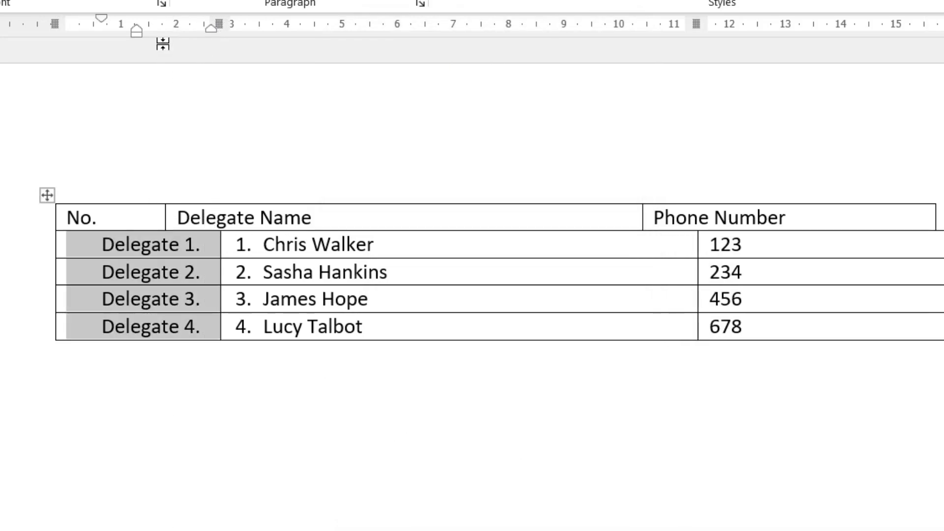
pyautogui.moveTo(102, 22); pyautogui.dragTo(81, 28)
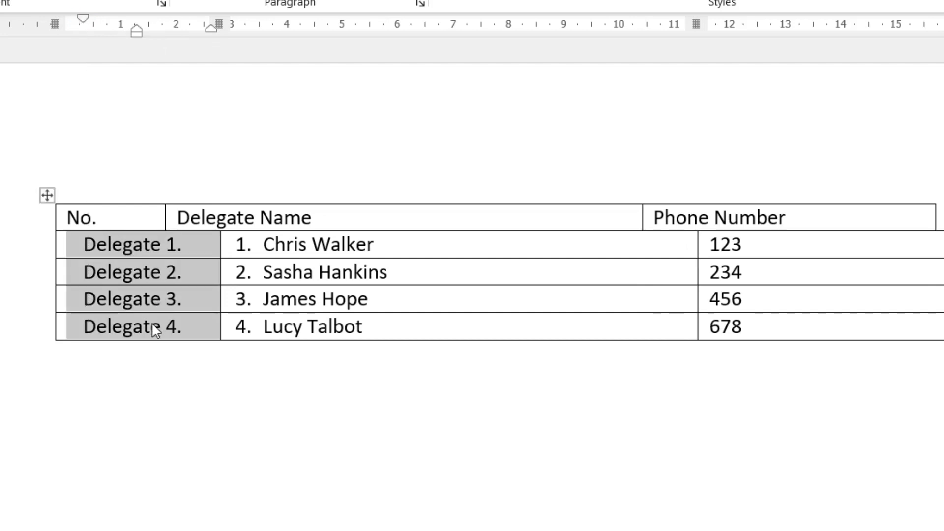
pyautogui.click(27, 218)
pyautogui.moveTo(167, 23); pyautogui.dragTo(221, 22)
pyautogui.click(294, 244)
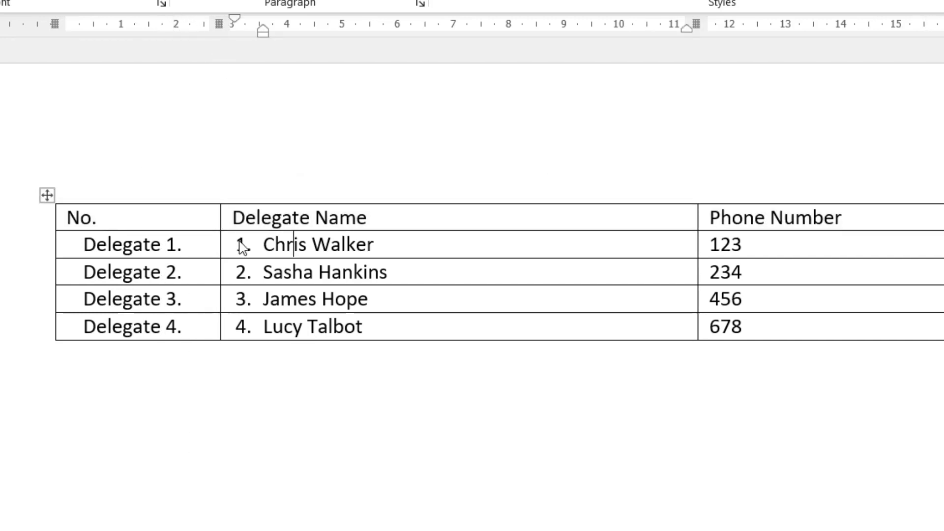
# Set the Delegate Name list's numbering value to 5, so names run 5. to 8.
pyautogui.click(264, 245)
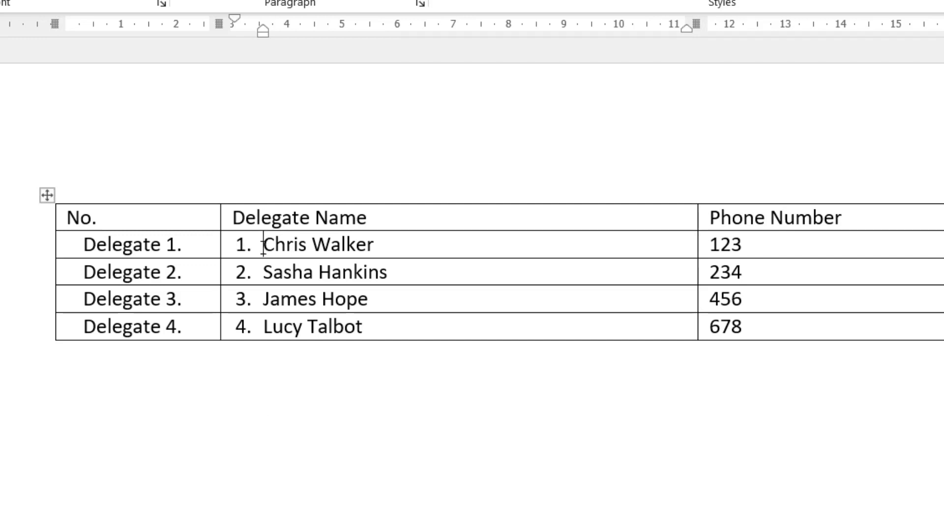
pyautogui.rightClick(264, 244)
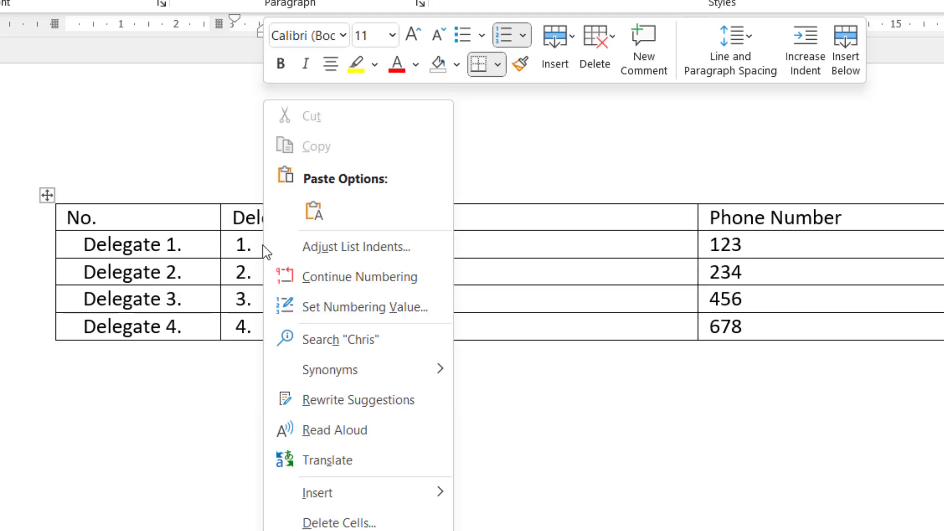
pyautogui.click(348, 308)
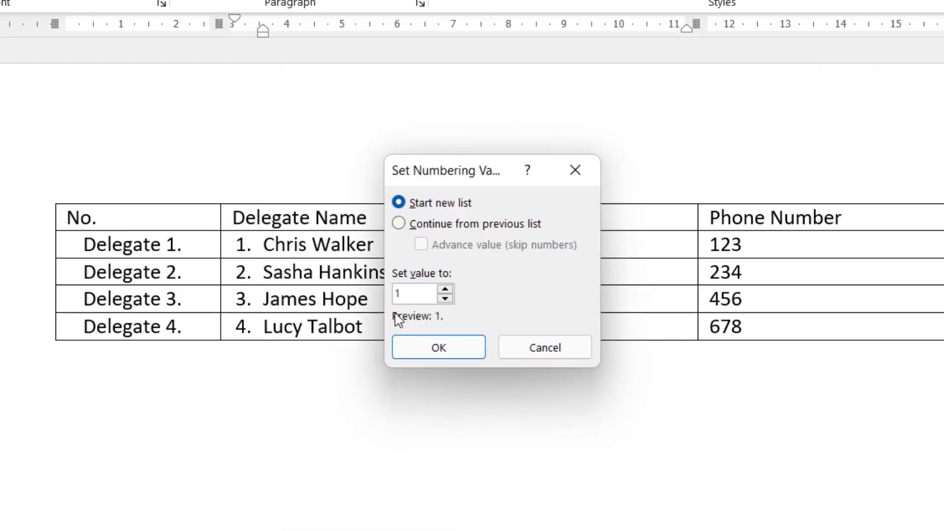
pyautogui.click(406, 295)
pyautogui.doubleClick(406, 295)
pyautogui.write('5')
pyautogui.click(420, 352)
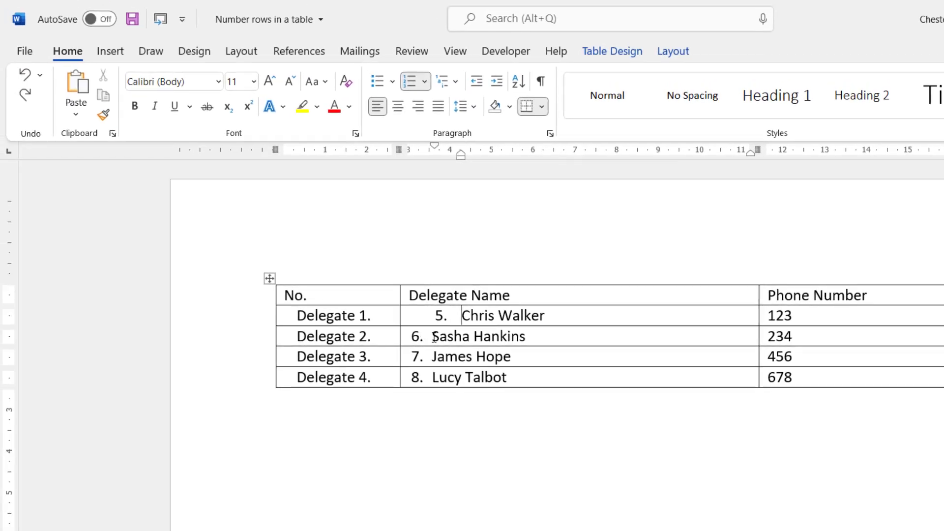
# Format-paint the second name's indent onto the first name (5.) so it aligns with names 6. to 8.
pyautogui.click(435, 338)
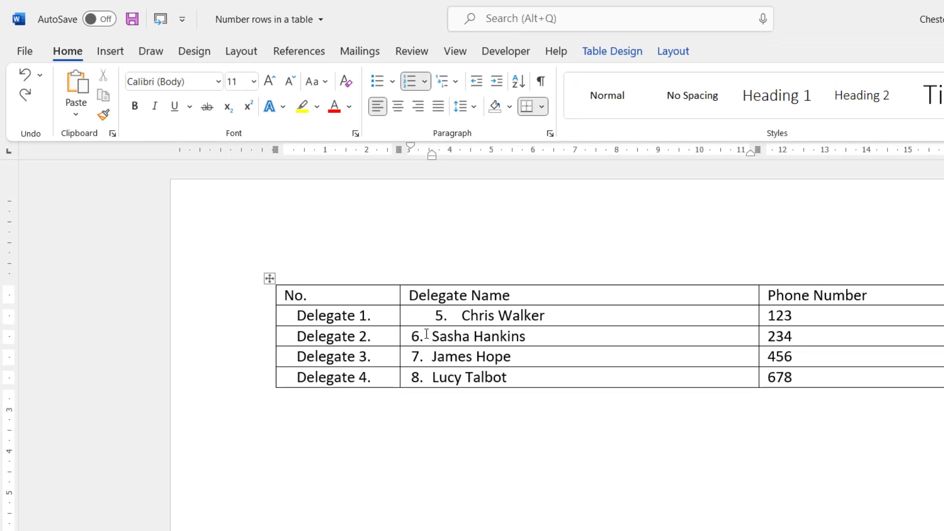
pyautogui.click(105, 116)
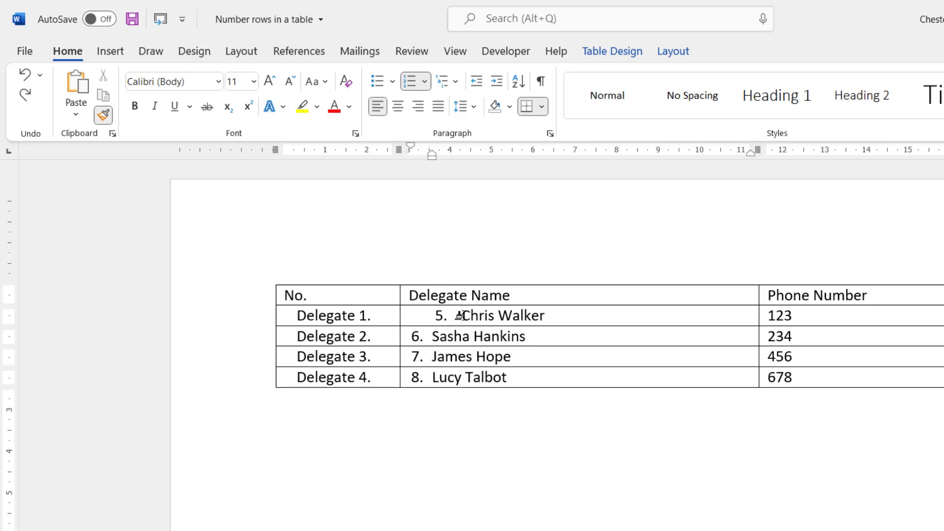
pyautogui.click(458, 315)
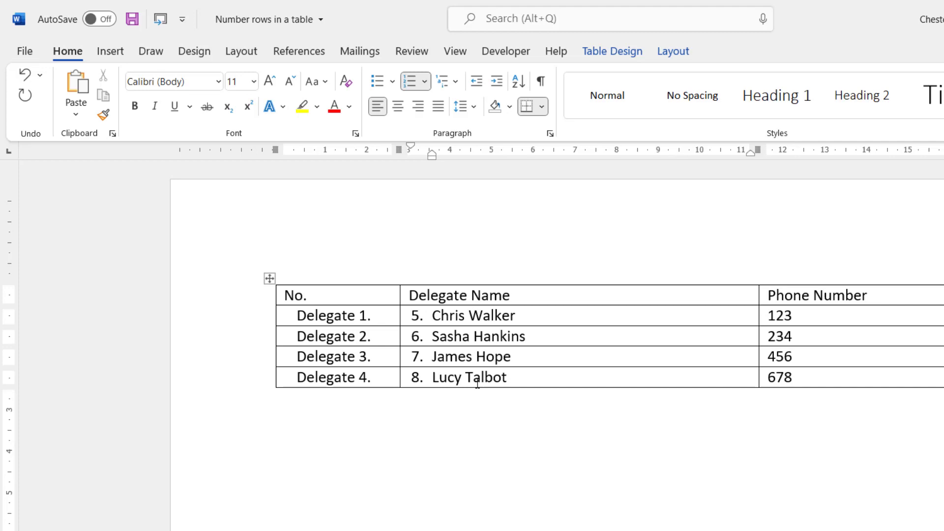
pyautogui.click(865, 381)
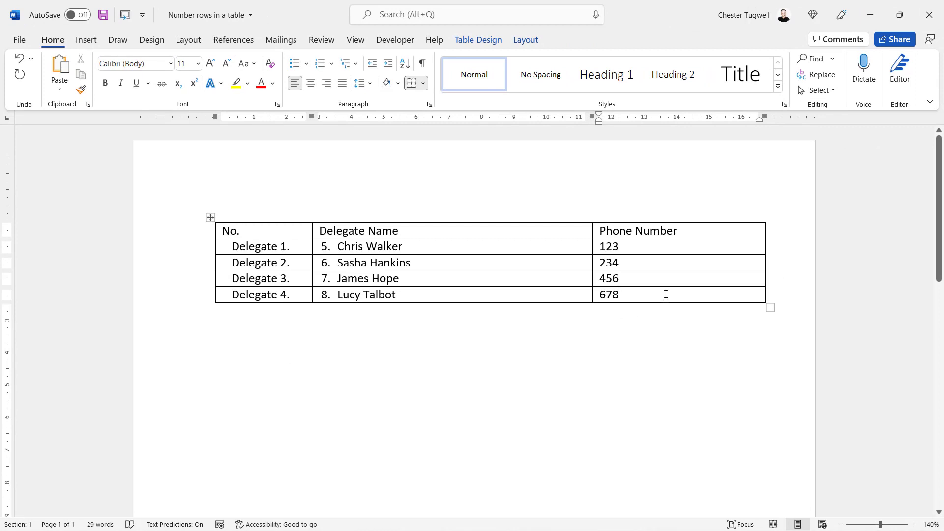
# Add a new row at the end of the table and insert an empty row above the second delegate.
pyautogui.press('Tab')
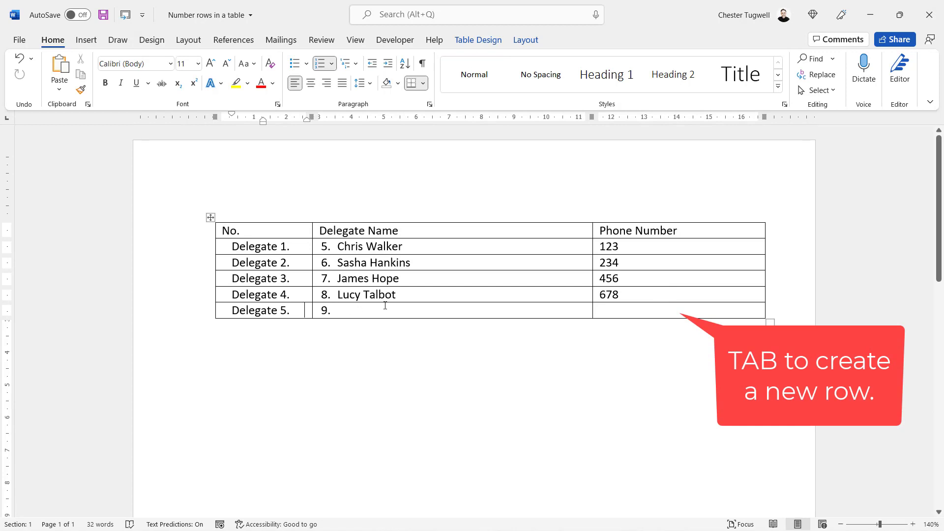
pyautogui.rightClick(185, 265)
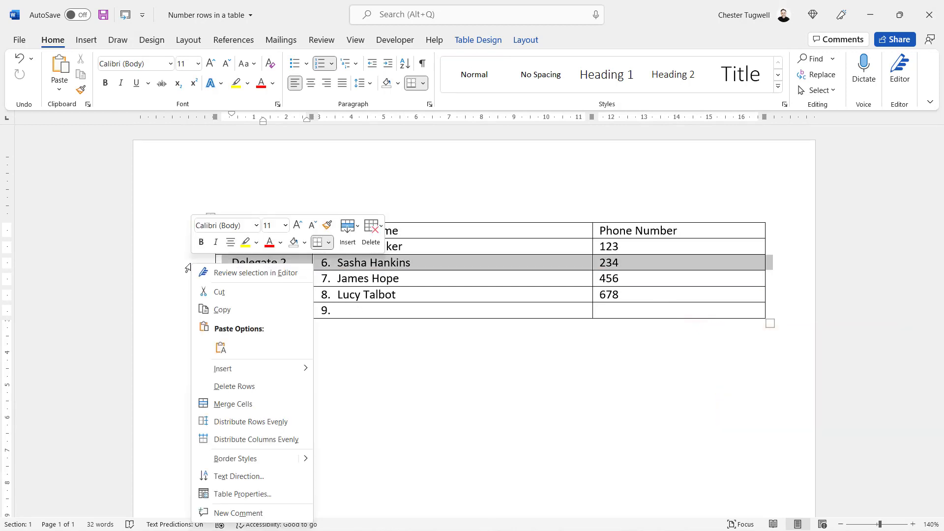
pyautogui.moveTo(305, 369)
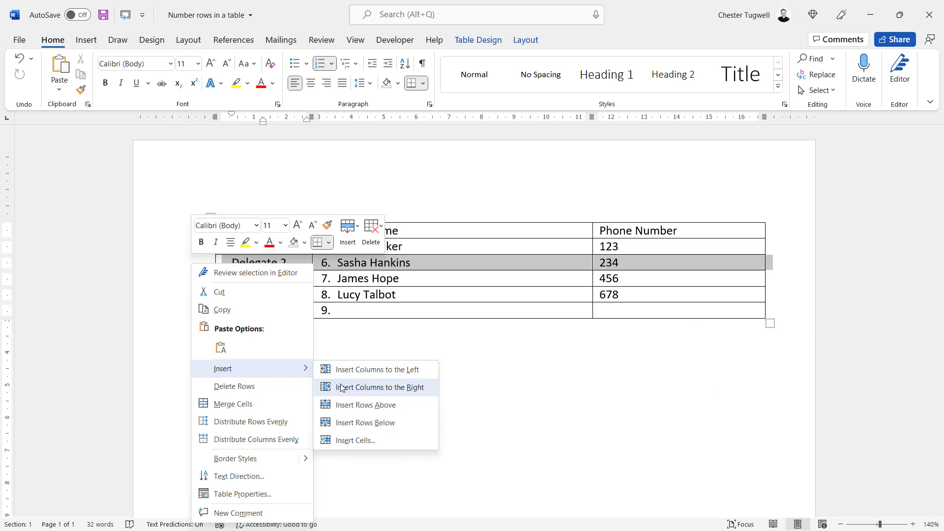
pyautogui.click(346, 407)
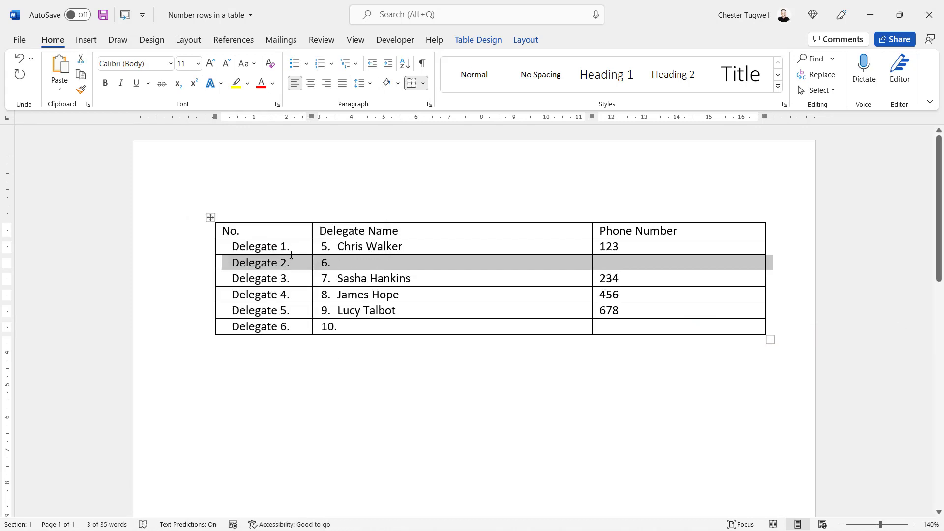
# Delete the Delegate 4. row so the numbering renumbers automatically.
pyautogui.click(195, 297)
pyautogui.rightClick(192, 296)
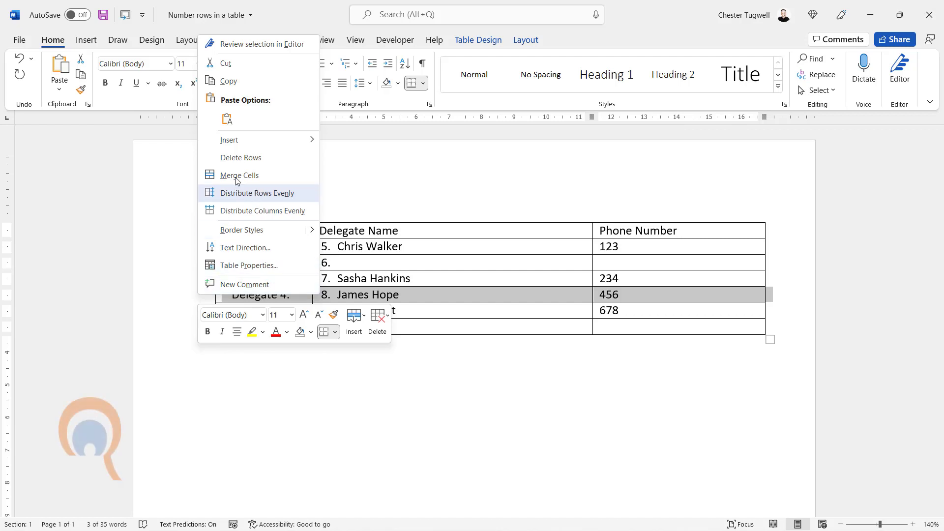
pyautogui.click(241, 158)
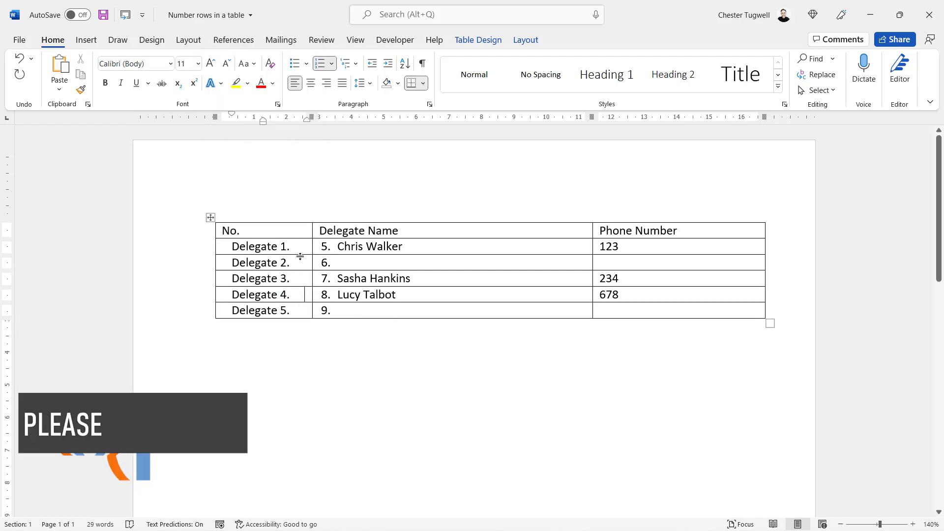